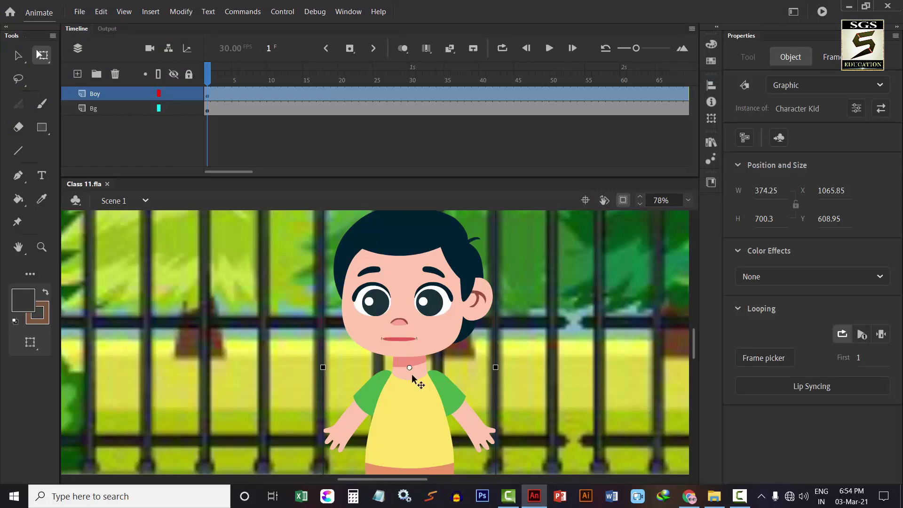
# Preview the talking boy animation as a test movie and close the preview.
pyautogui.scroll(-4, 330, 306)
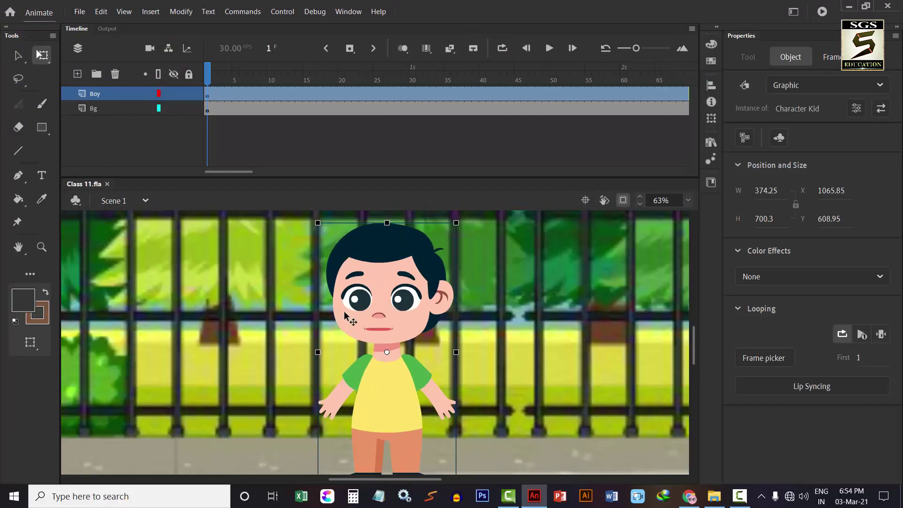
pyautogui.click(417, 331)
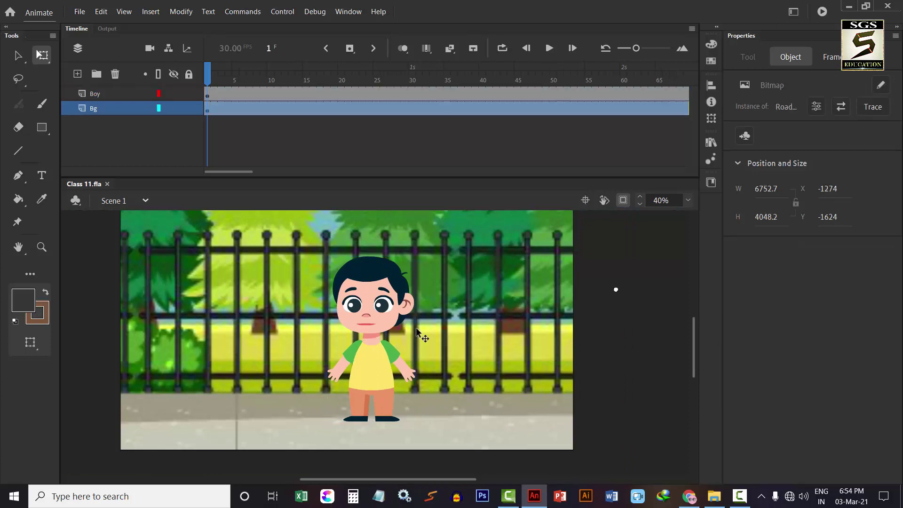
pyautogui.scroll(1, 399, 331)
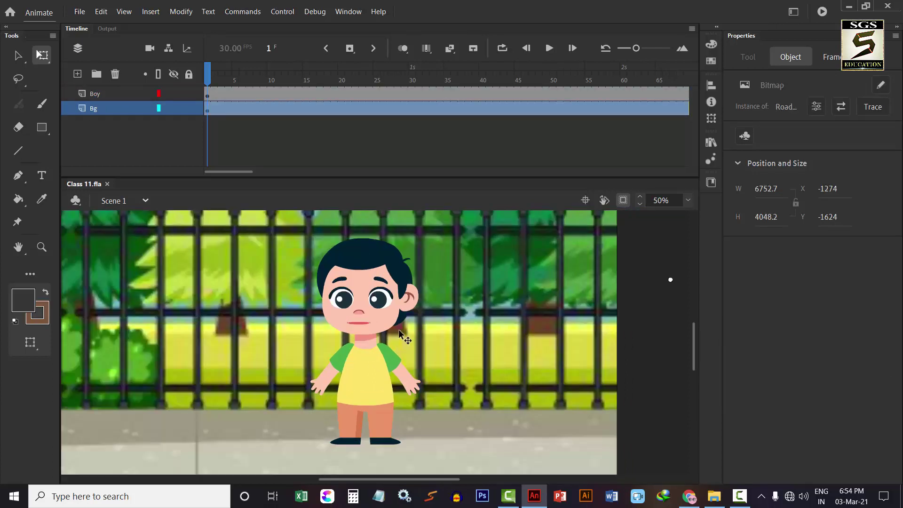
pyautogui.scroll(1, 346, 296)
pyautogui.hotkey('ctrl', 'Return')
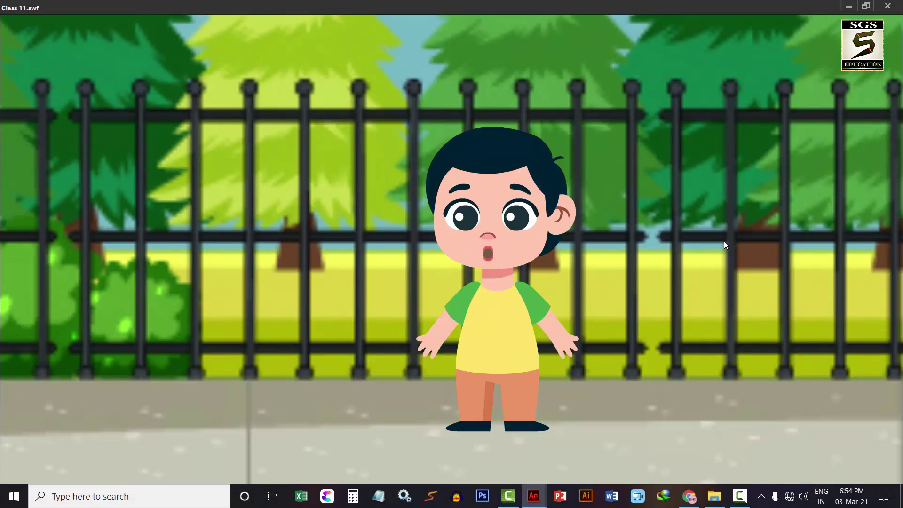
pyautogui.click(889, 6)
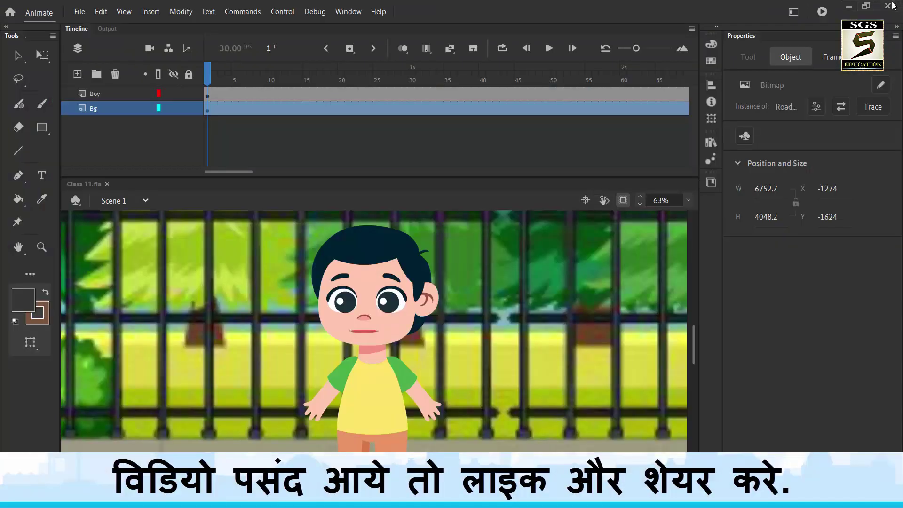
# Lock the Bg layer and open the boy's Character Kid graphic symbol for editing.
pyautogui.hotkey('ctrl', '-')
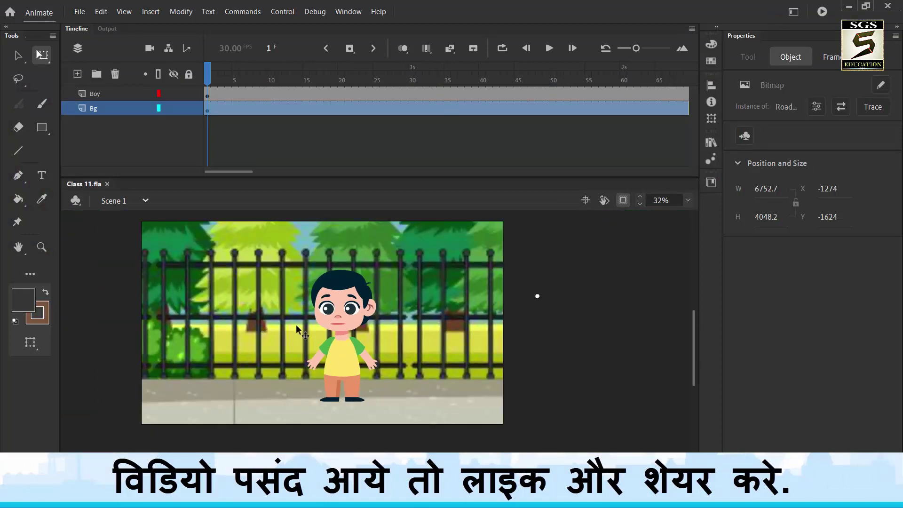
pyautogui.click(188, 108)
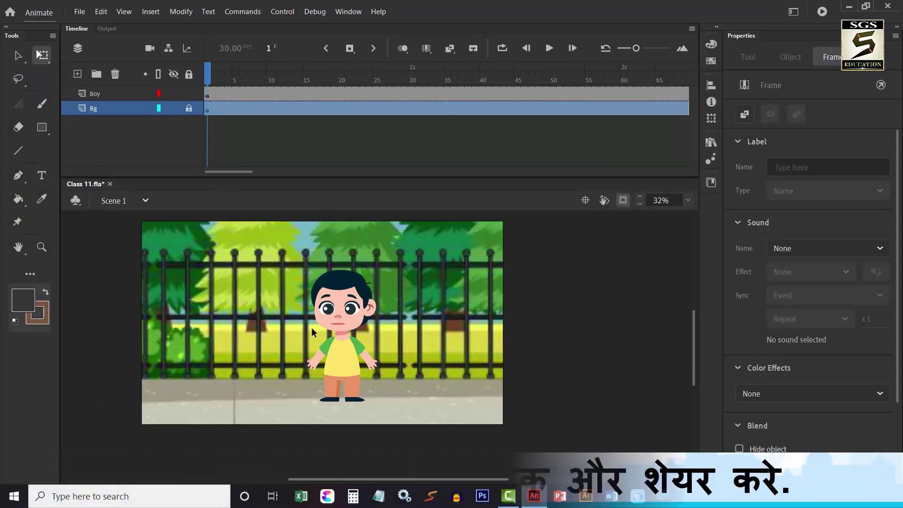
pyautogui.scroll(2, 311, 328)
pyautogui.click(366, 351)
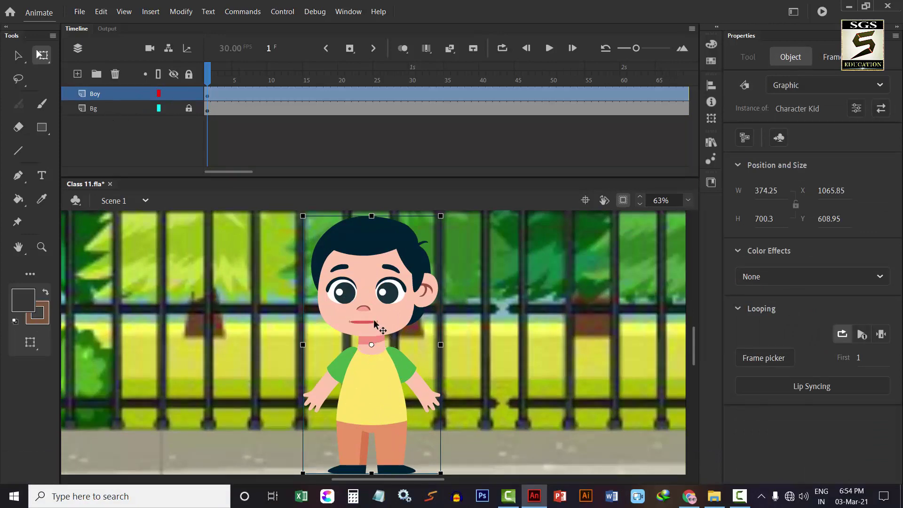
pyautogui.press('v')
pyautogui.doubleClick(369, 332)
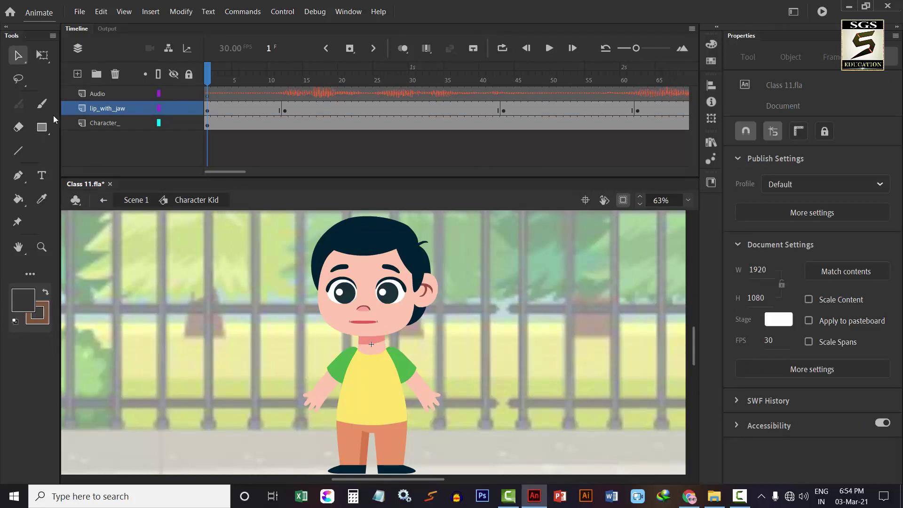
# Scrub the Audio layer's opening frames up to frame 18 and check what the Character_ and lip_with_jaw layers contain.
pyautogui.click(173, 93)
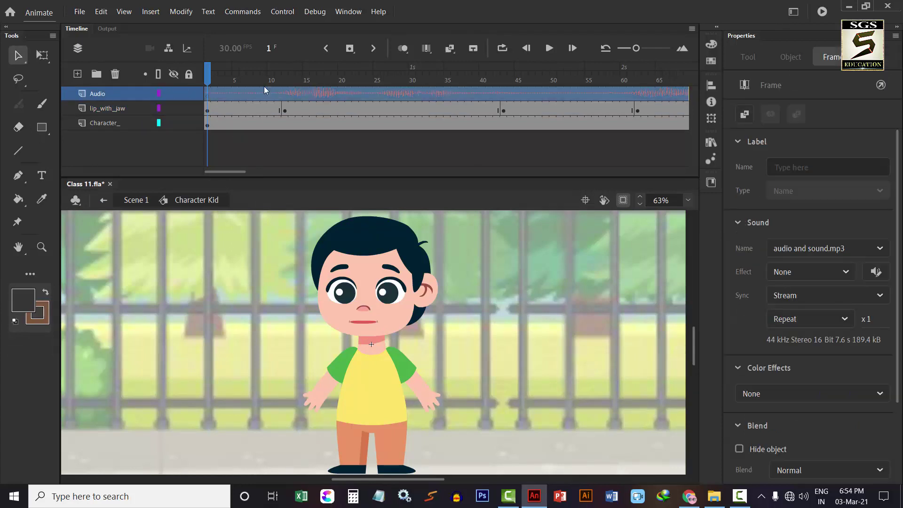
pyautogui.moveTo(244, 75); pyautogui.dragTo(215, 76)
pyautogui.click(325, 187)
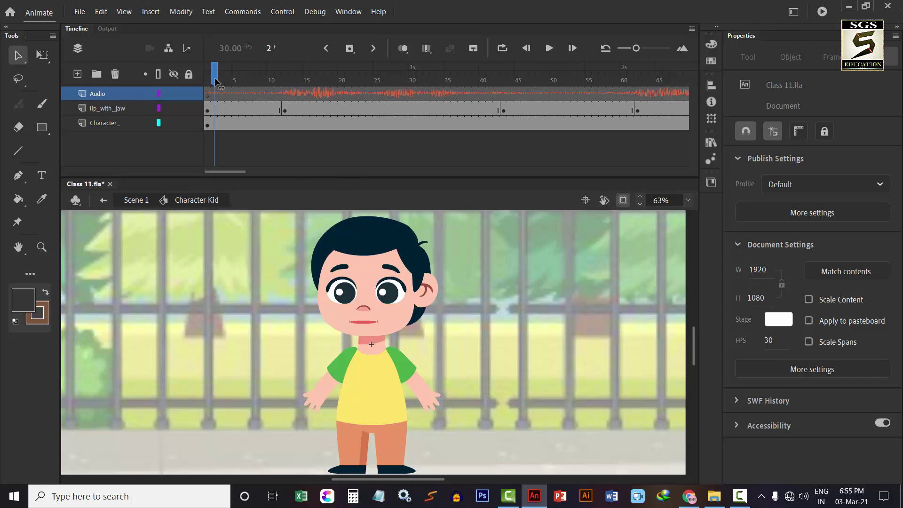
pyautogui.moveTo(215, 77); pyautogui.dragTo(327, 77)
pyautogui.click(86, 128)
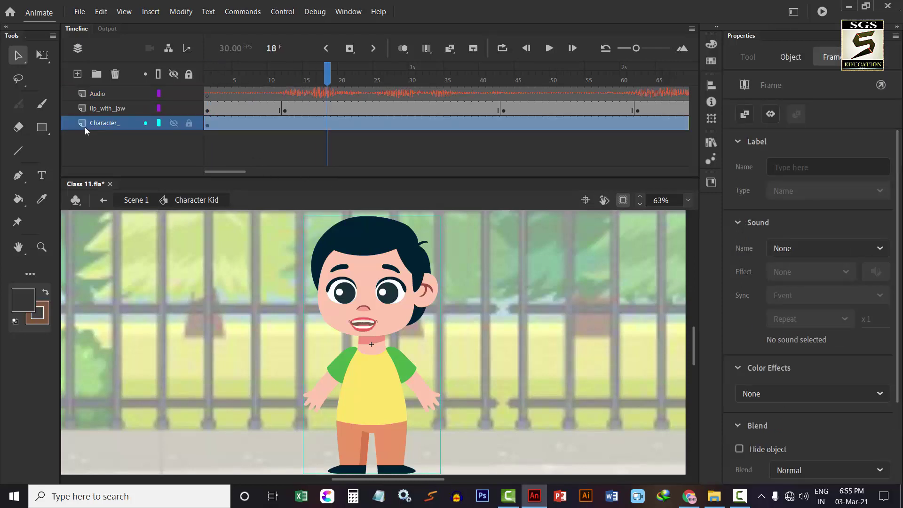
pyautogui.click(139, 109)
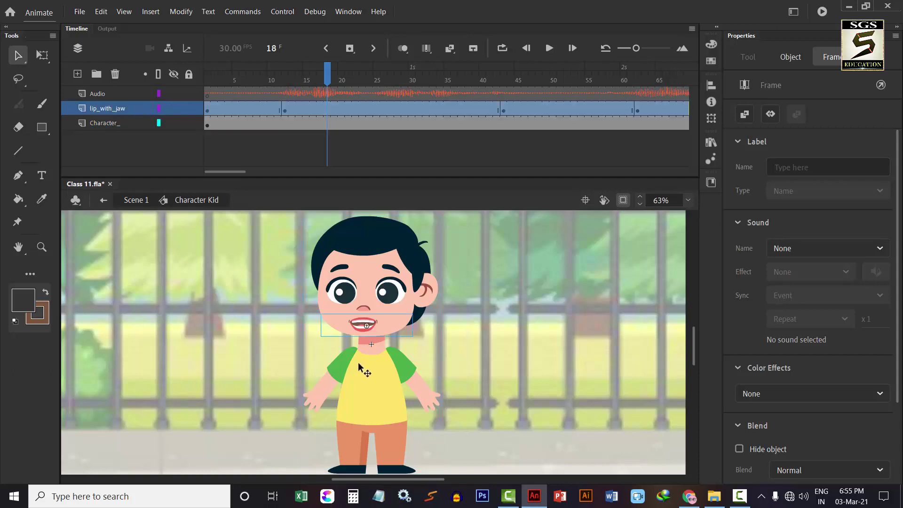
# Open the Jaw symbol, scrub through its mouth shapes and return to the Character Kid symbol.
pyautogui.doubleClick(363, 326)
pyautogui.moveTo(252, 79)
pyautogui.mouseDown()
pyautogui.moveTo(232, 77)
pyautogui.moveTo(329, 77)
pyautogui.moveTo(206, 94)
pyautogui.moveTo(362, 78)
pyautogui.moveTo(243, 77)
pyautogui.mouseUp()
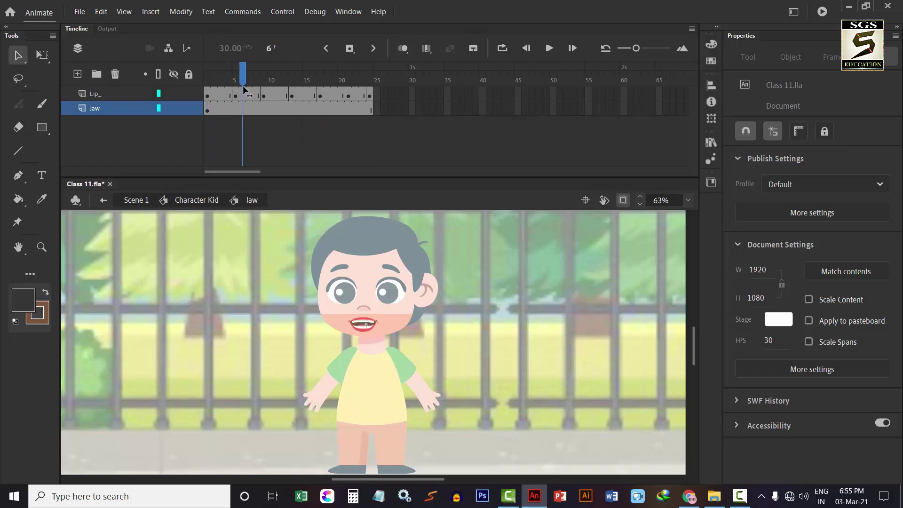
pyautogui.click(104, 201)
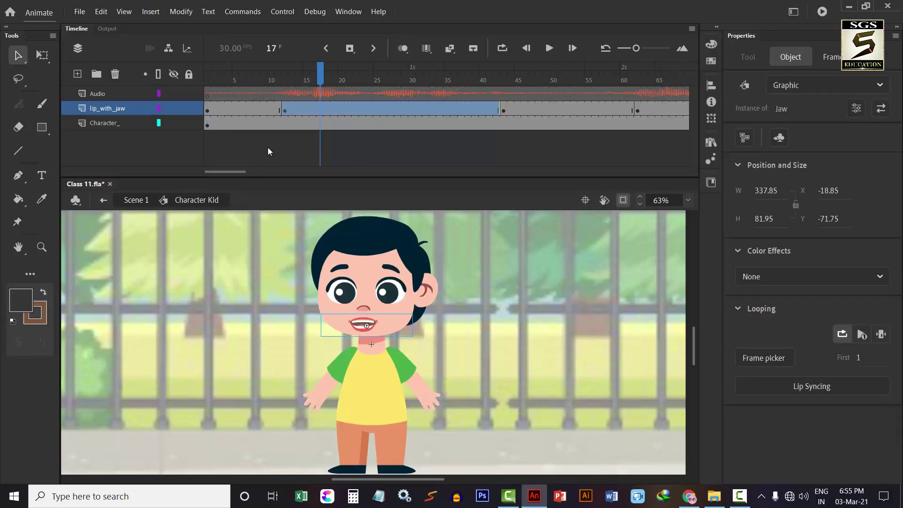
# Clear the existing keyframes on the lip_with_jaw layer from frame 7 through frame 221.
pyautogui.click(242, 121)
pyautogui.click(235, 78)
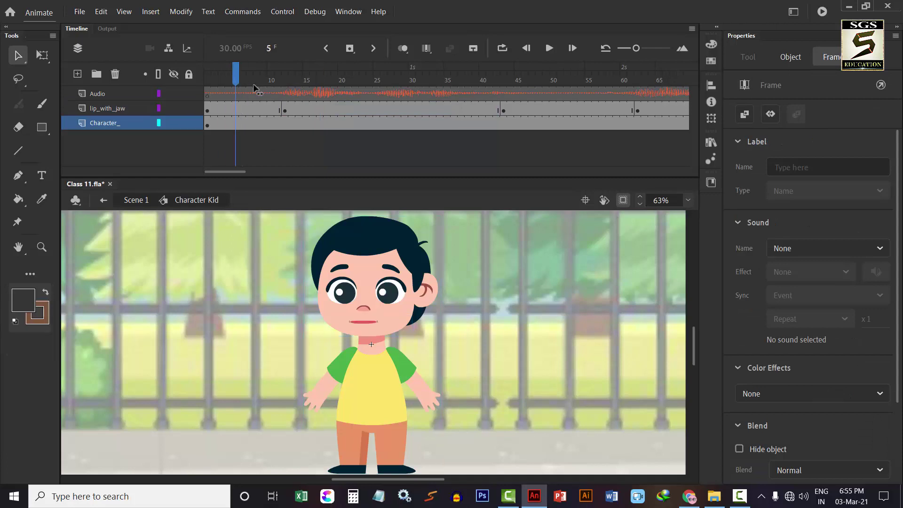
pyautogui.moveTo(254, 88); pyautogui.dragTo(235, 80)
pyautogui.click(250, 110)
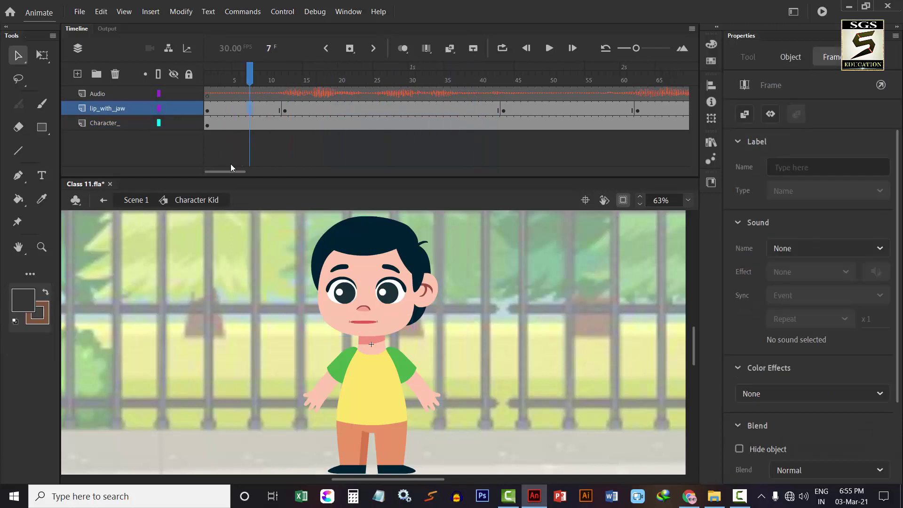
pyautogui.moveTo(227, 172); pyautogui.dragTo(343, 170)
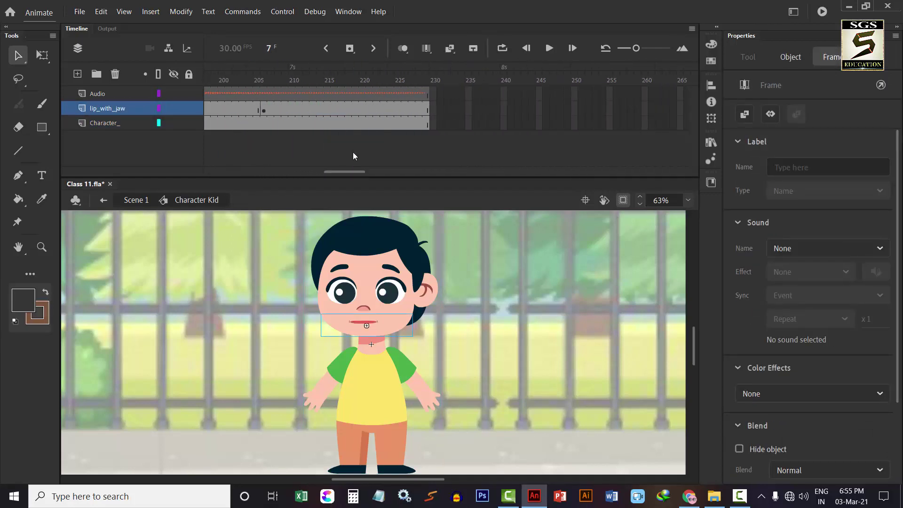
pyautogui.keyDown('shift'); pyautogui.click(369, 111); pyautogui.keyUp('shift')
pyautogui.rightClick(370, 112)
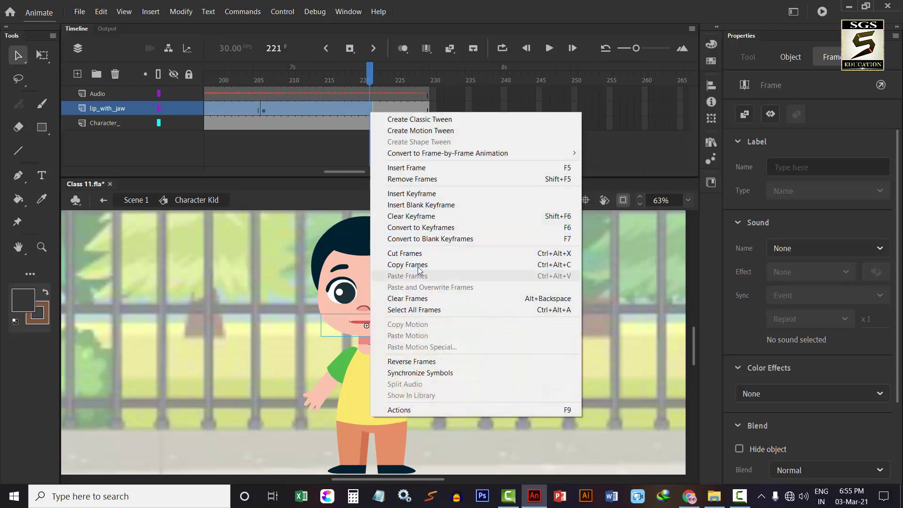
pyautogui.click(408, 216)
pyautogui.moveTo(341, 175); pyautogui.dragTo(197, 174)
# Review the Audio, lip_with_jaw and Character_ layers and the boy's mouth around frames 7 to 9.
pyautogui.click(248, 80)
pyautogui.click(113, 97)
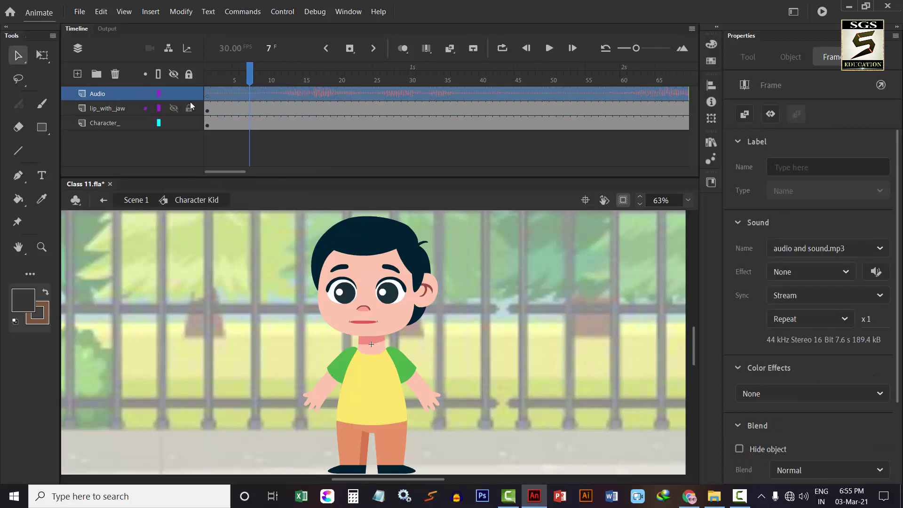
pyautogui.click(219, 94)
pyautogui.moveTo(218, 96); pyautogui.dragTo(264, 94)
pyautogui.click(153, 111)
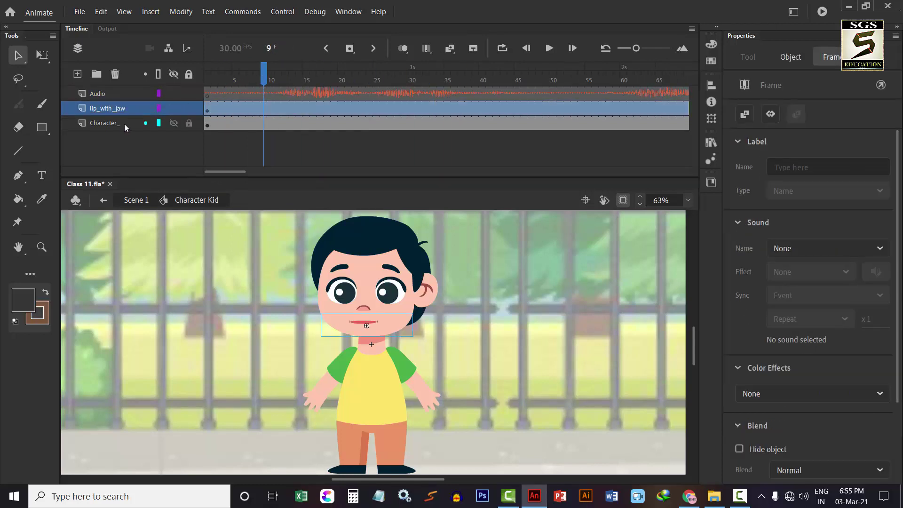
pyautogui.click(117, 125)
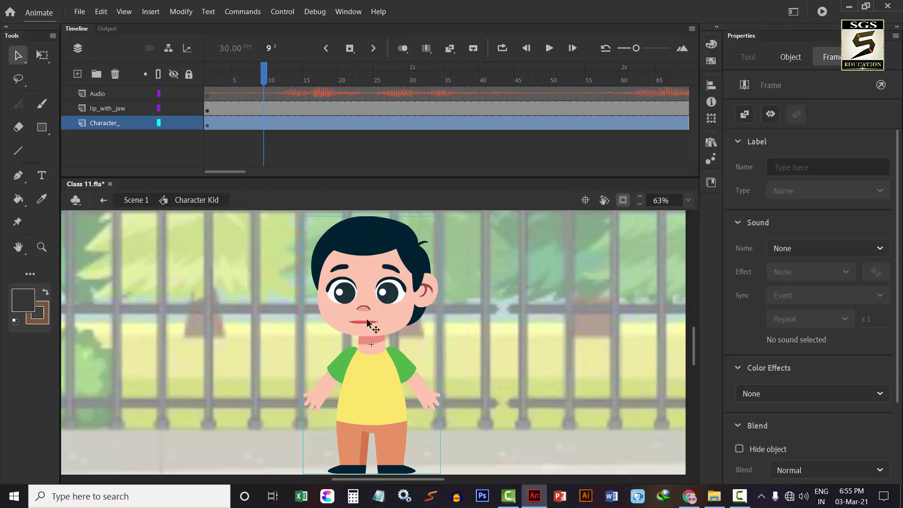
pyautogui.scroll(2, 367, 322)
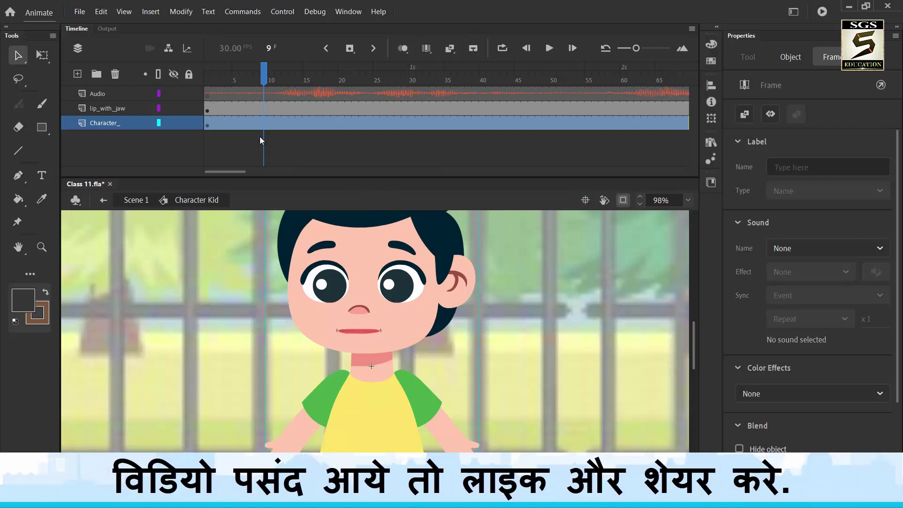
# Insert a keyframe on the lip_with_jaw layer at frame 11, where the speech in the audio begins.
pyautogui.moveTo(264, 75); pyautogui.dragTo(177, 75)
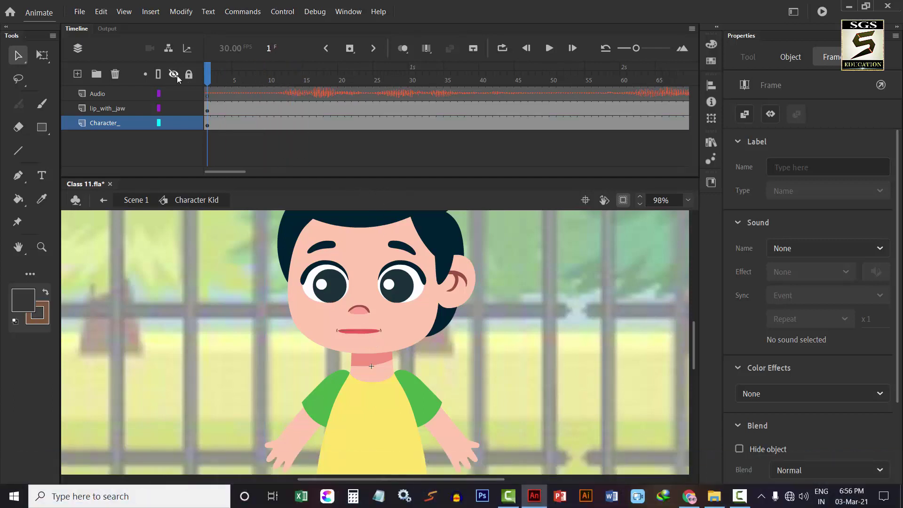
pyautogui.click(98, 94)
pyautogui.click(108, 108)
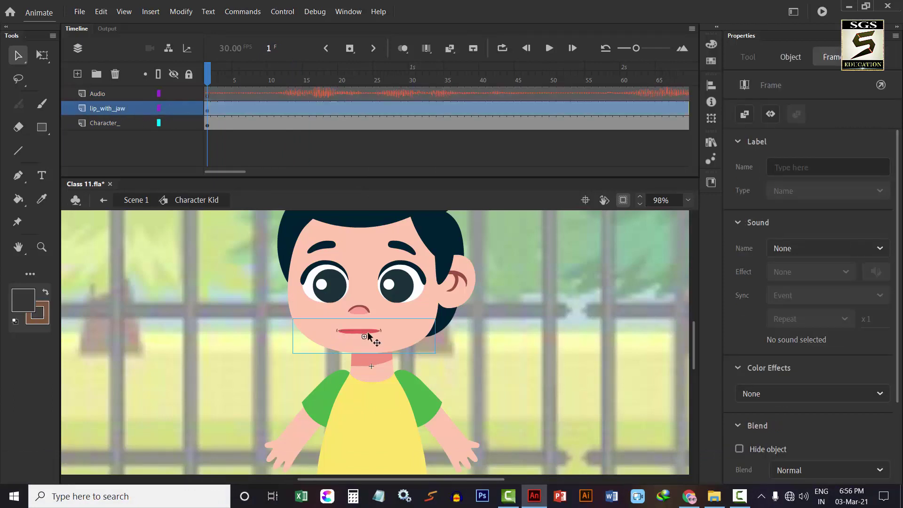
pyautogui.click(285, 135)
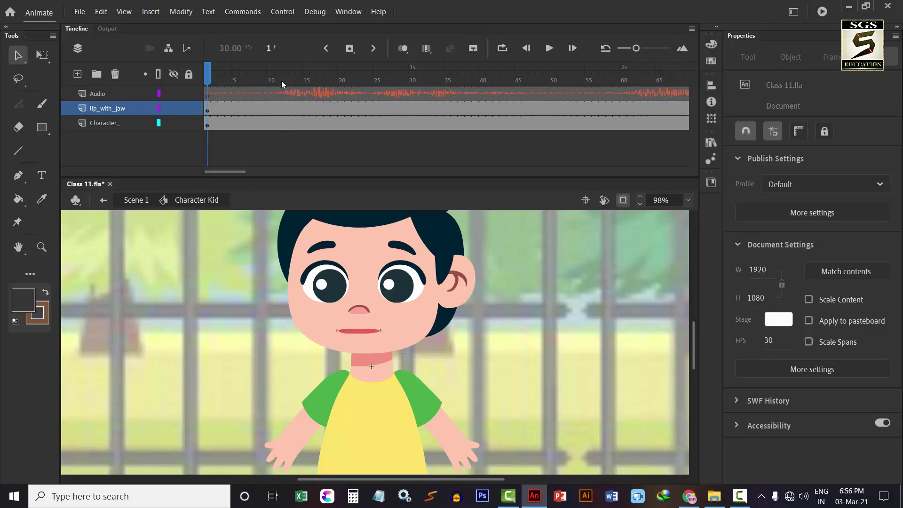
pyautogui.moveTo(281, 80); pyautogui.dragTo(278, 122)
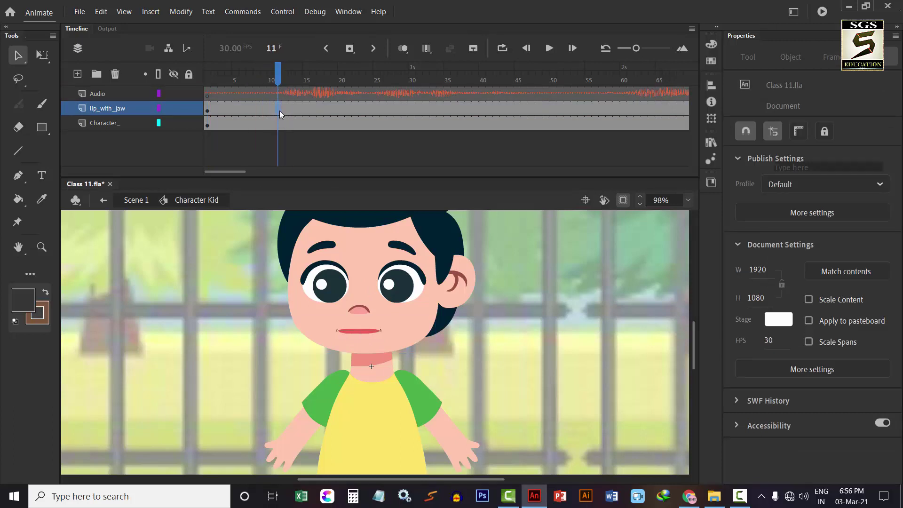
pyautogui.click(278, 111)
pyautogui.press('F6')
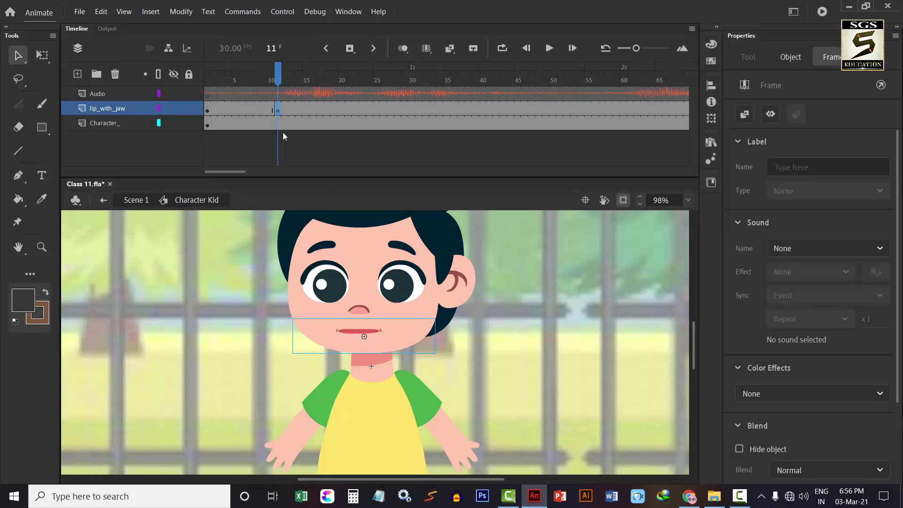
# Set the Jaw instance at frame 11 to play in a loop with first frame 1.
pyautogui.click(365, 337)
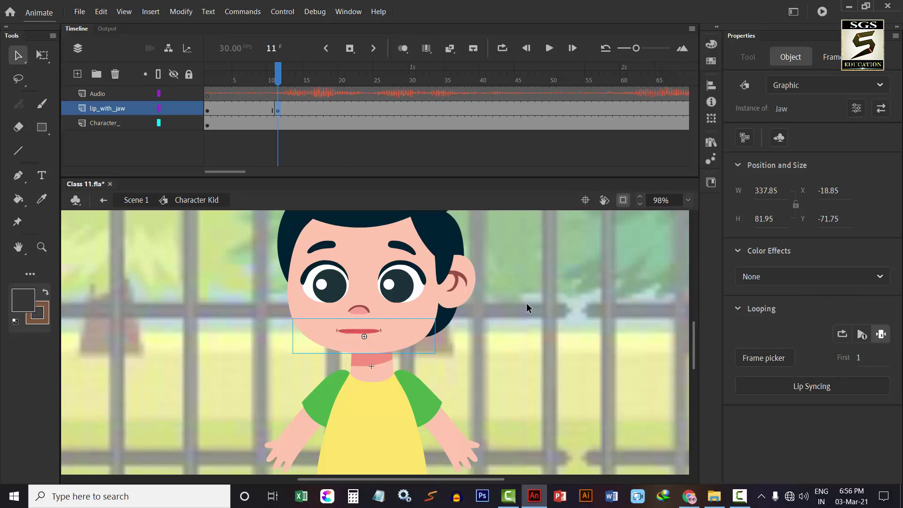
pyautogui.click(841, 335)
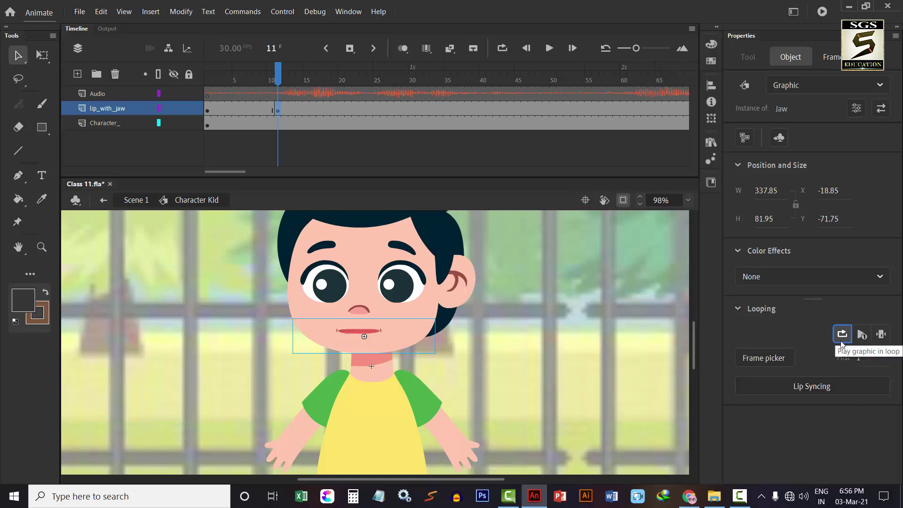
pyautogui.click(860, 358)
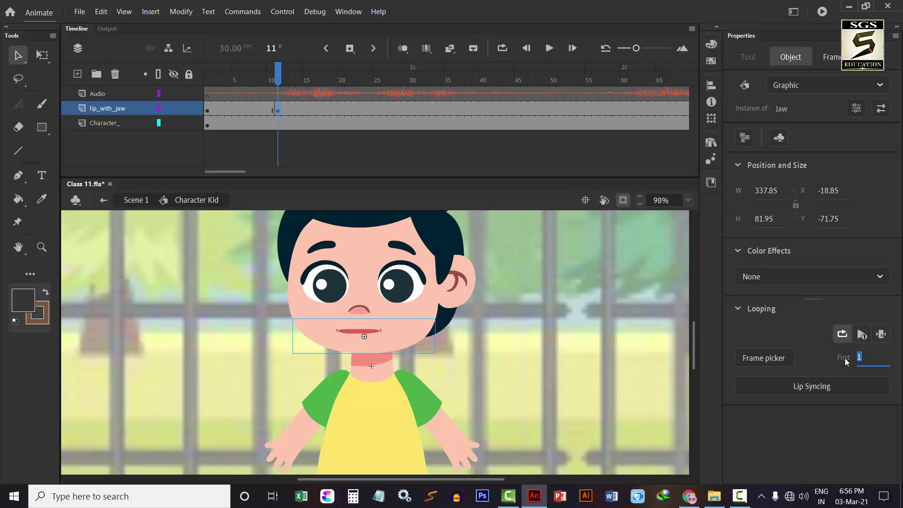
pyautogui.press('Return')
# Insert a lip_with_jaw keyframe at frame 43 and hold the Jaw instance there on single frame 1.
pyautogui.click(504, 108)
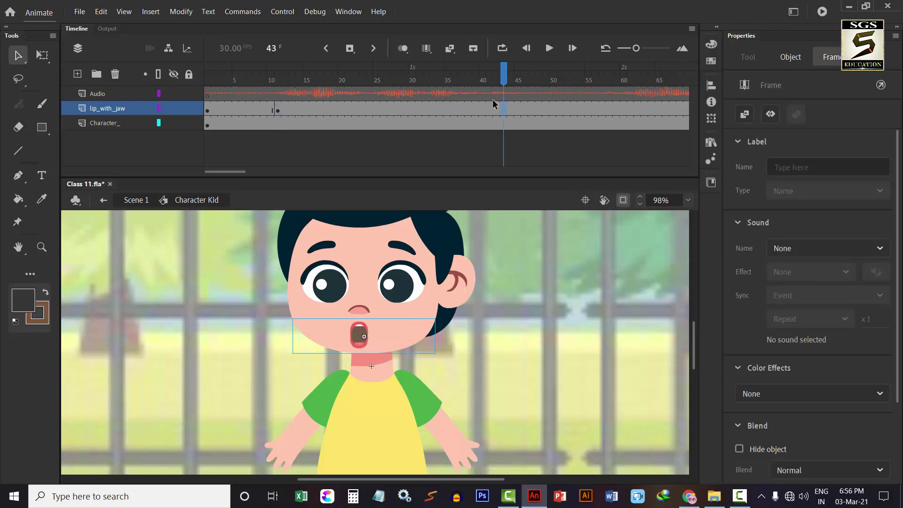
pyautogui.press('F6')
pyautogui.click(365, 336)
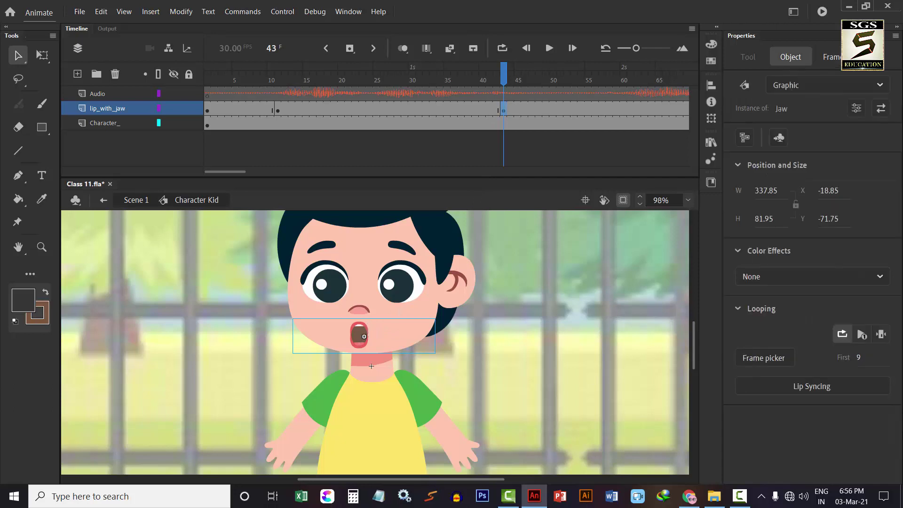
pyautogui.click(861, 357)
pyautogui.write('1')
pyautogui.press('Return')
pyautogui.click(881, 334)
# Insert a keyframe on the lip_with_jaw layer at frame 61, where the next stretch of speech begins.
pyautogui.moveTo(216, 83); pyautogui.dragTo(499, 86)
pyautogui.moveTo(205, 173); pyautogui.dragTo(241, 168)
pyautogui.moveTo(325, 80); pyautogui.dragTo(417, 84)
pyautogui.click(419, 109)
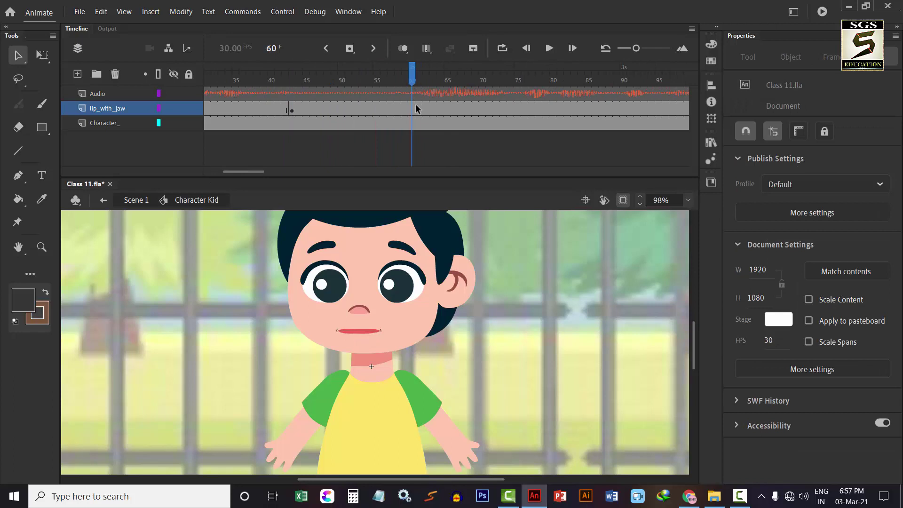
pyautogui.press('F6')
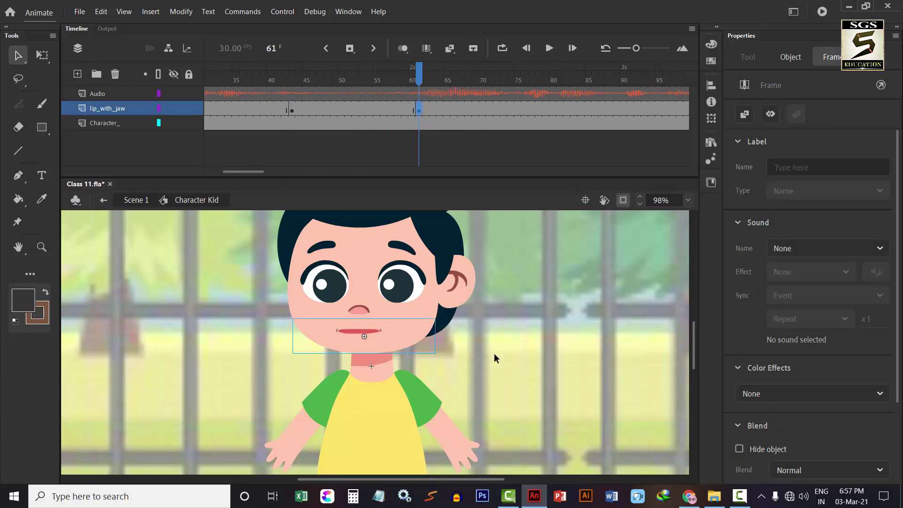
# Set the Jaw instance at frame 61 to play in a loop.
pyautogui.click(366, 338)
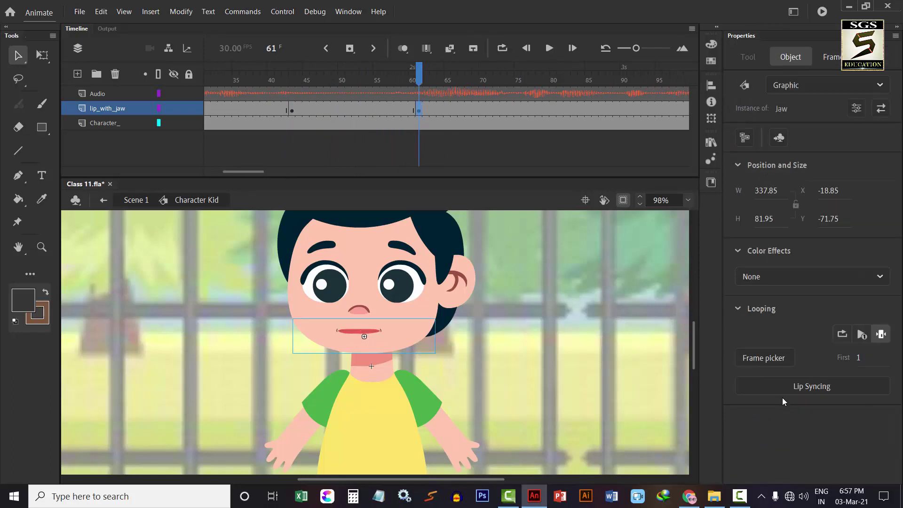
pyautogui.click(845, 337)
# Insert a lip_with_jaw keyframe at frame 112 and hold the Jaw instance there on single frame 1.
pyautogui.moveTo(230, 171); pyautogui.dragTo(259, 173)
pyautogui.click(527, 109)
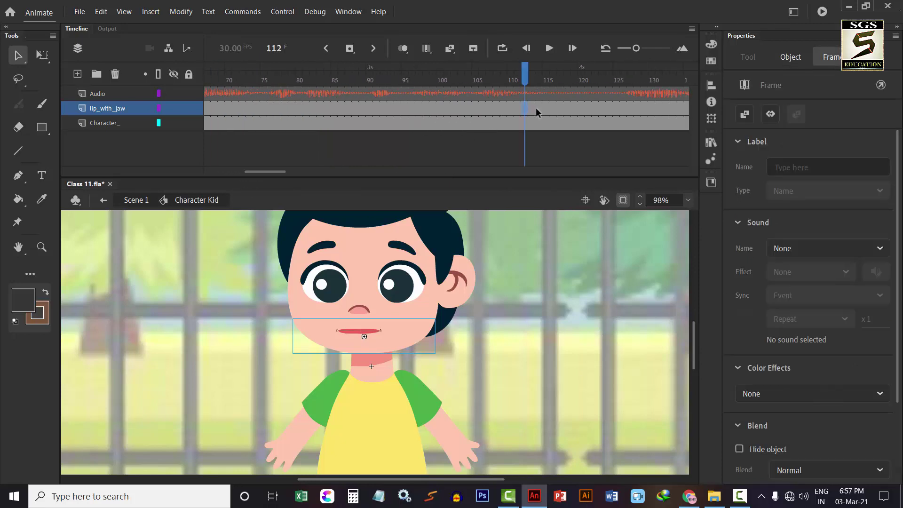
pyautogui.press('F6')
pyautogui.click(373, 337)
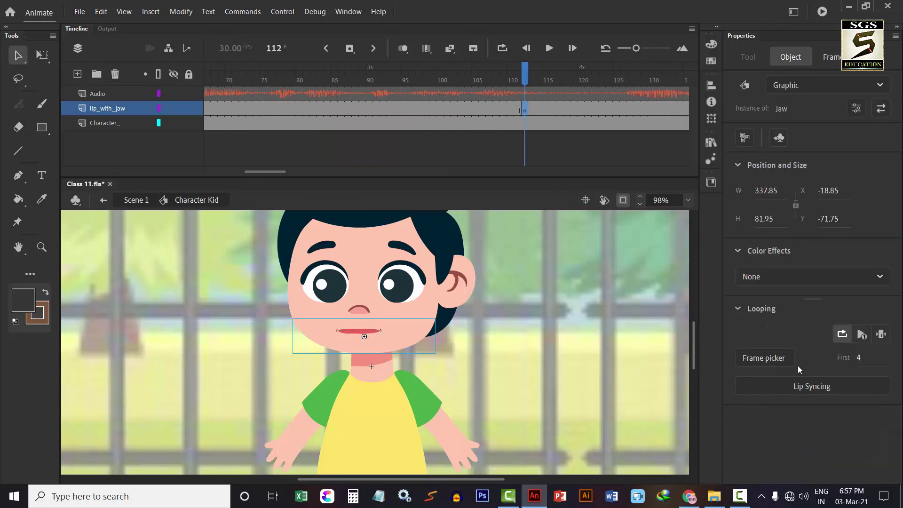
pyautogui.click(879, 335)
pyautogui.click(859, 356)
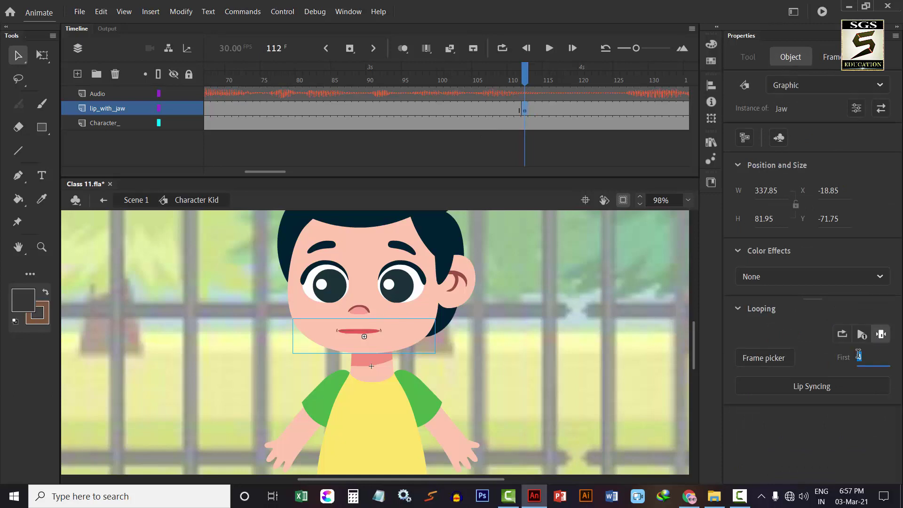
pyautogui.write('1')
# Insert a lip_with_jaw keyframe at frame 128 and set the Jaw instance there to play in a loop.
pyautogui.moveTo(275, 174); pyautogui.dragTo(301, 174)
pyautogui.click(360, 109)
pyautogui.press('F6')
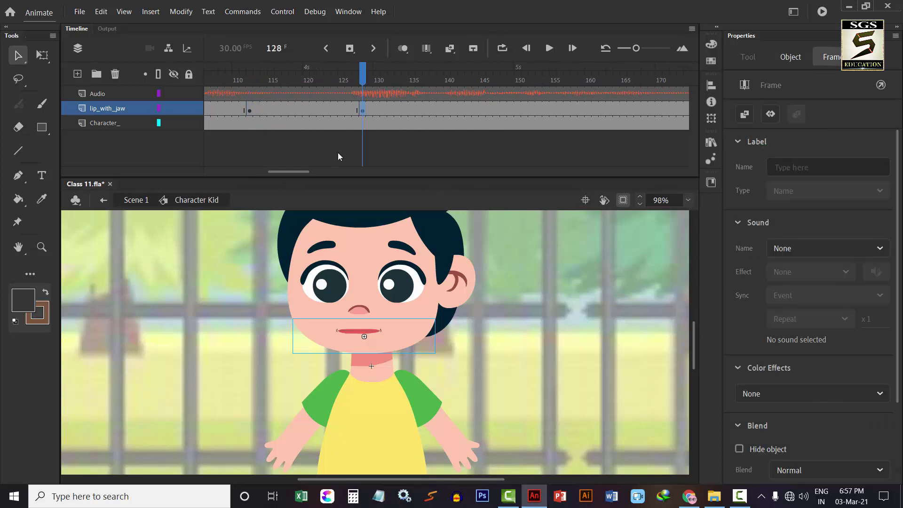
pyautogui.click(360, 337)
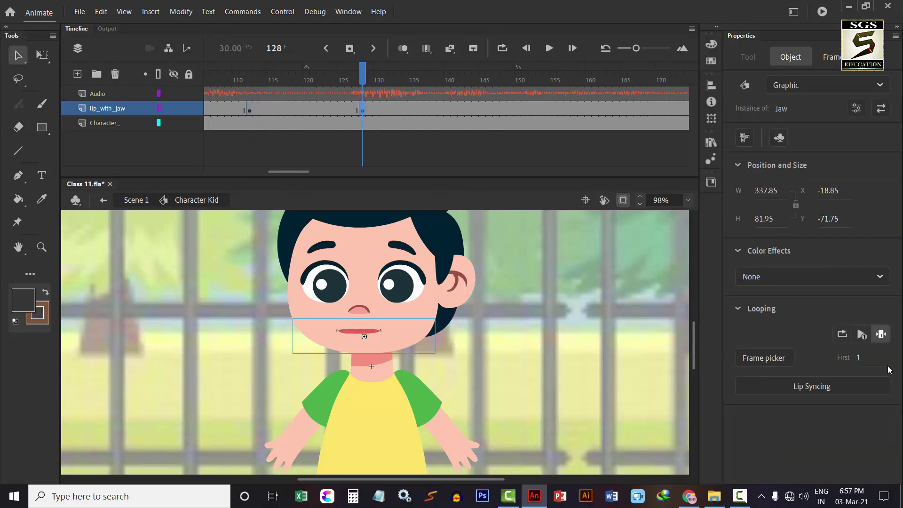
pyautogui.click(843, 335)
# Insert a lip_with_jaw keyframe at frame 169 and hold the Jaw instance there on single frame 1.
pyautogui.moveTo(291, 172); pyautogui.dragTo(314, 175)
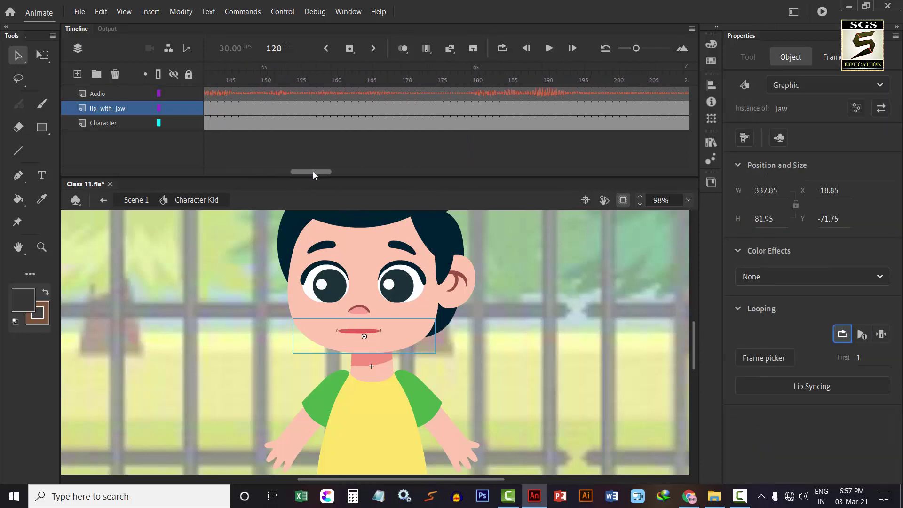
pyautogui.click(398, 109)
pyautogui.press('F6')
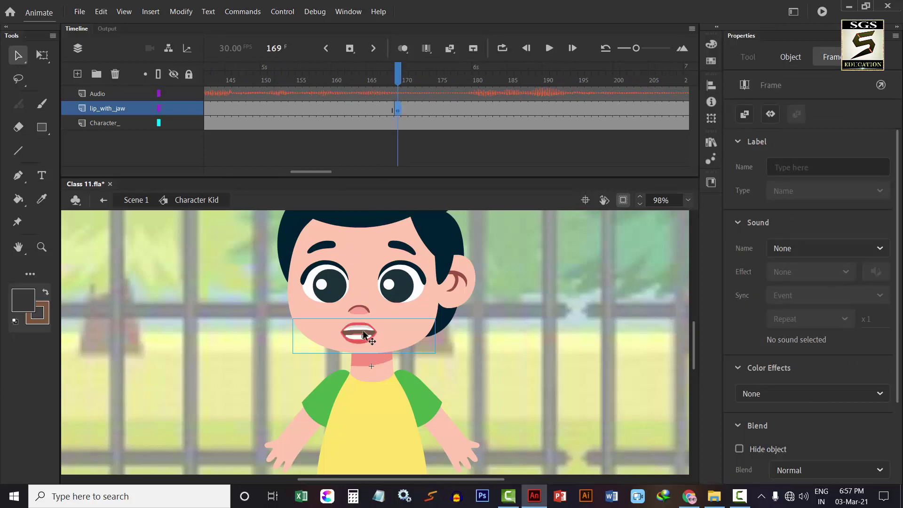
pyautogui.click(864, 358)
pyautogui.write('1')
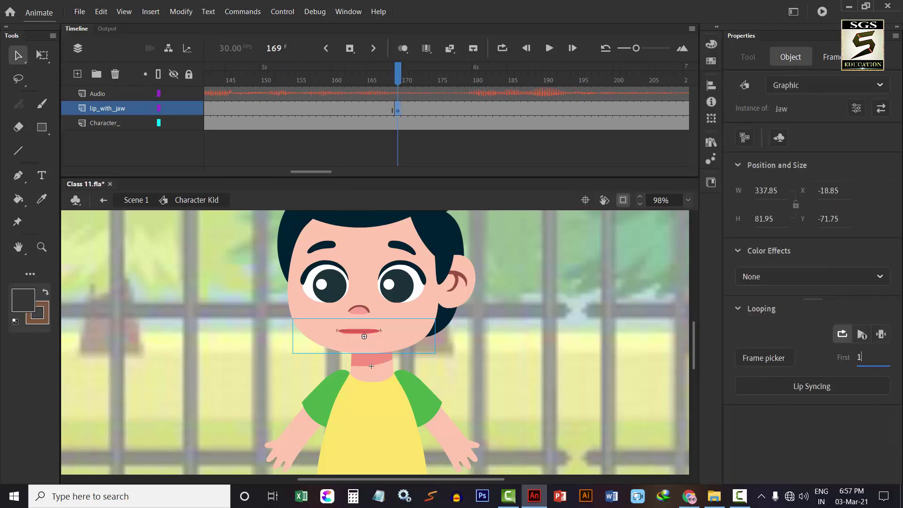
pyautogui.click(881, 334)
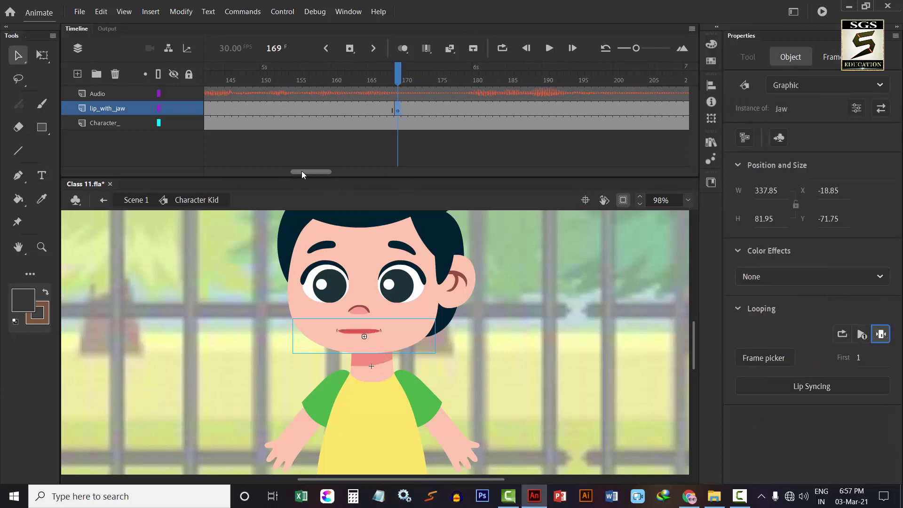
# Insert a lip_with_jaw keyframe at frame 180 and set the Jaw instance there to play in a loop.
pyautogui.moveTo(301, 171); pyautogui.dragTo(315, 172)
pyautogui.click(304, 109)
pyautogui.press('F6')
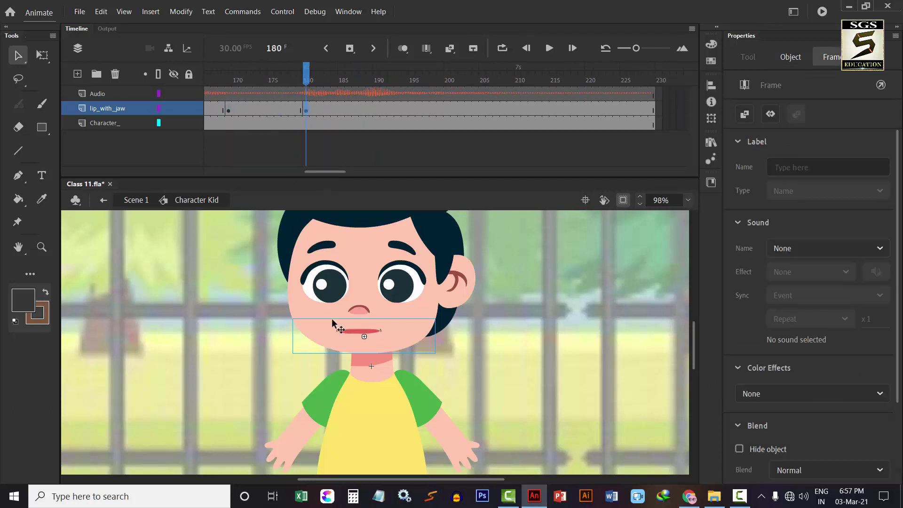
pyautogui.click(351, 332)
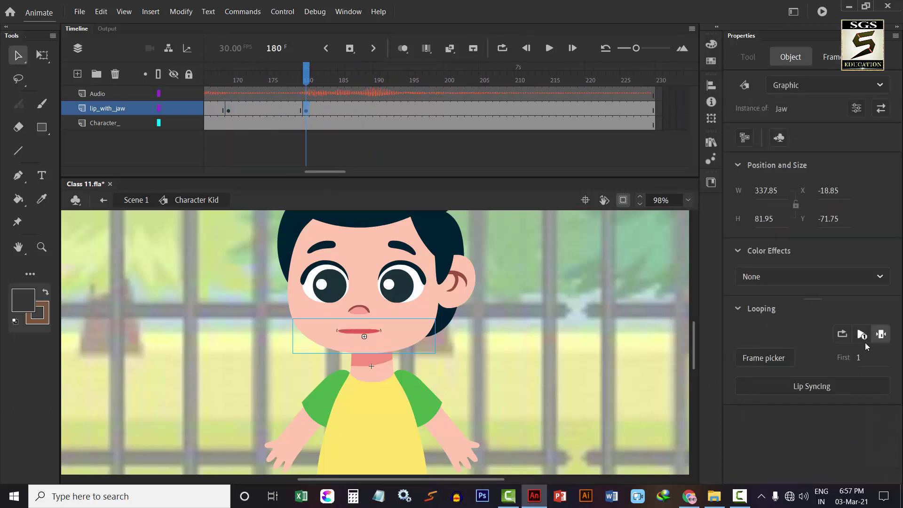
pyautogui.click(843, 335)
# Insert a lip_with_jaw keyframe at frame 201 and hold the Jaw instance there on single frame 1.
pyautogui.click(453, 109)
pyautogui.press('F6')
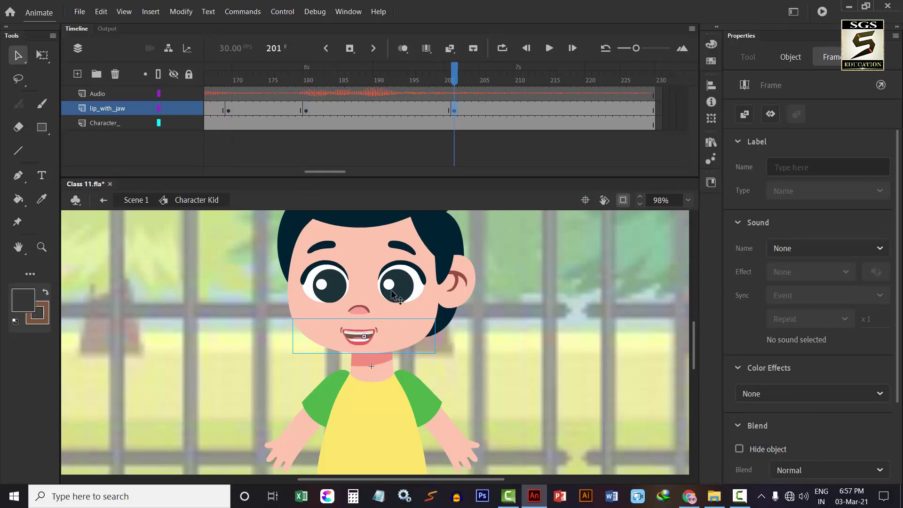
pyautogui.click(365, 341)
pyautogui.click(860, 357)
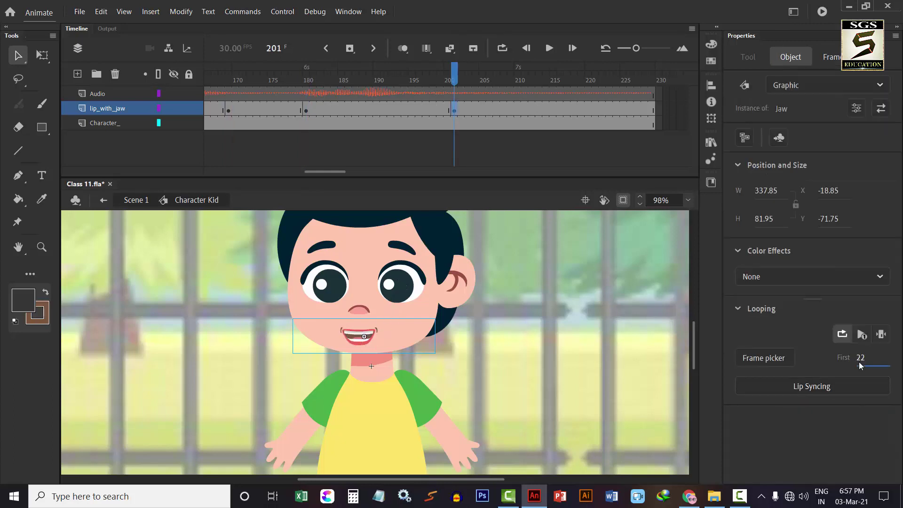
pyautogui.write('1')
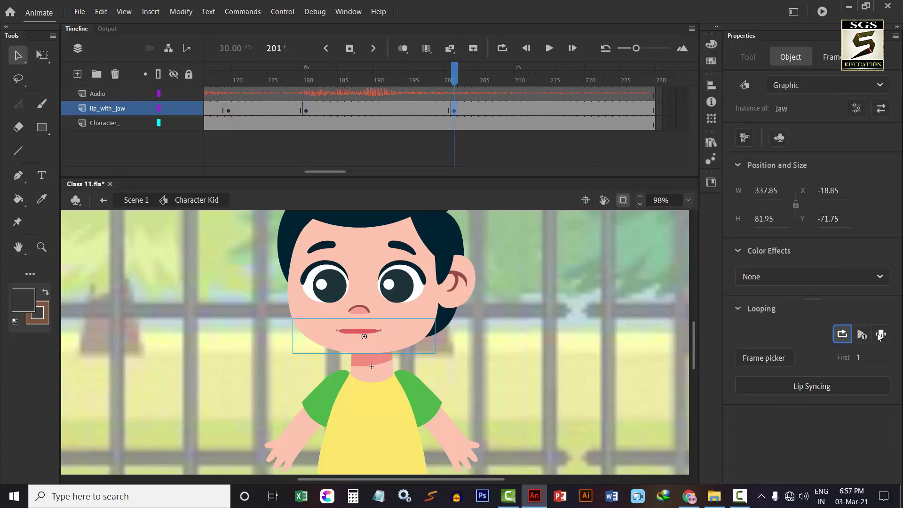
pyautogui.click(881, 334)
# Play the Character Kid timeline from frame 1 to check the lip sync against the audio.
pyautogui.click(315, 148)
pyautogui.moveTo(325, 172); pyautogui.dragTo(203, 169)
pyautogui.click(256, 76)
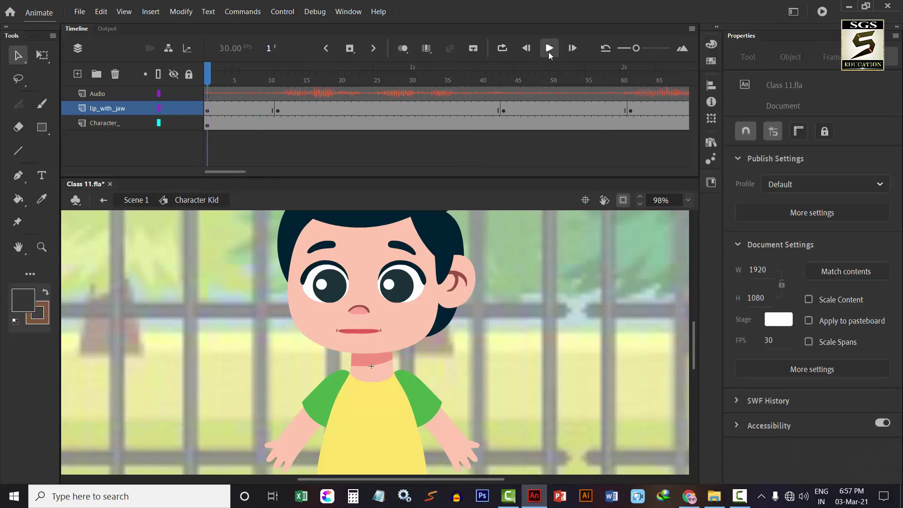
pyautogui.click(548, 52)
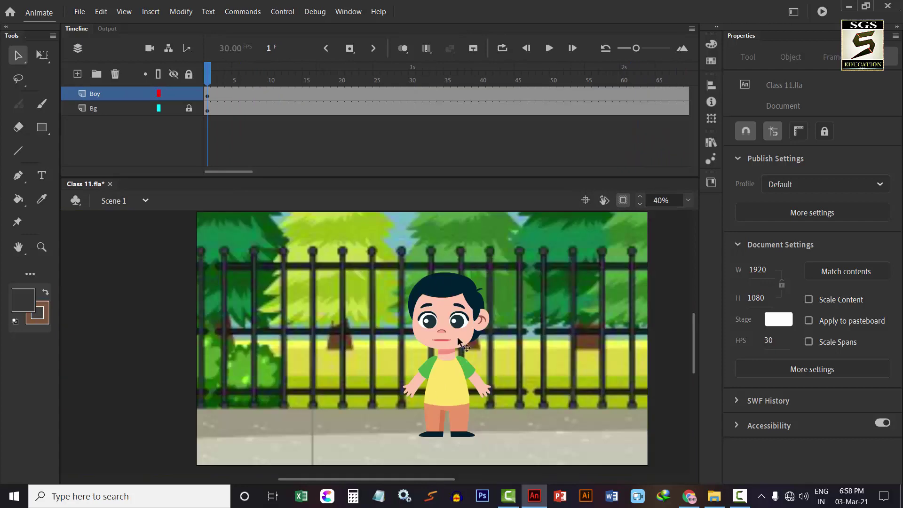
# Copy the Audio layer from inside the boy symbol and paste it above the Boy layer in Scene 1.
pyautogui.doubleClick(457, 337)
pyautogui.rightClick(118, 96)
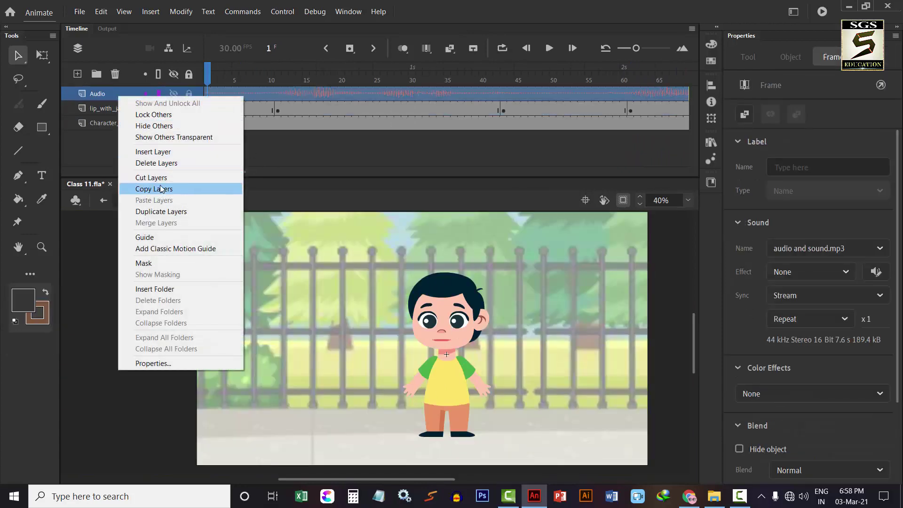
pyautogui.click(161, 189)
pyautogui.click(103, 200)
pyautogui.rightClick(77, 96)
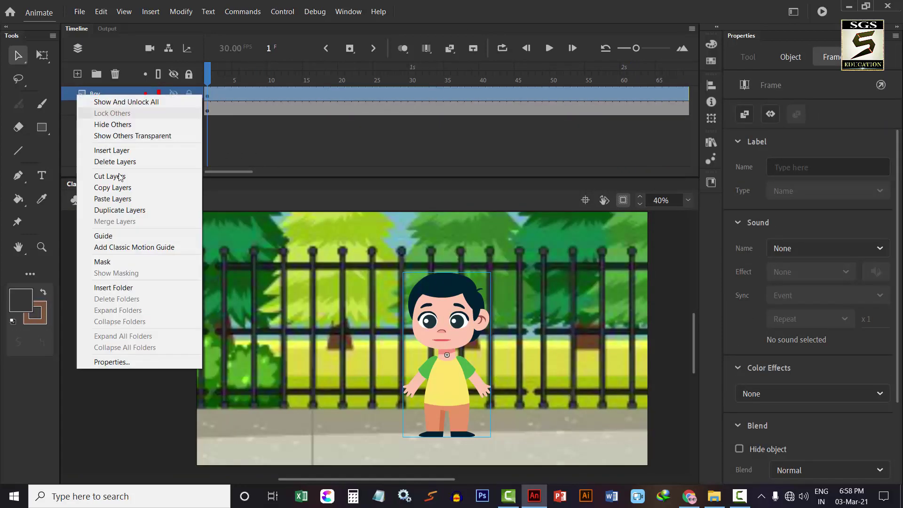
pyautogui.click(126, 199)
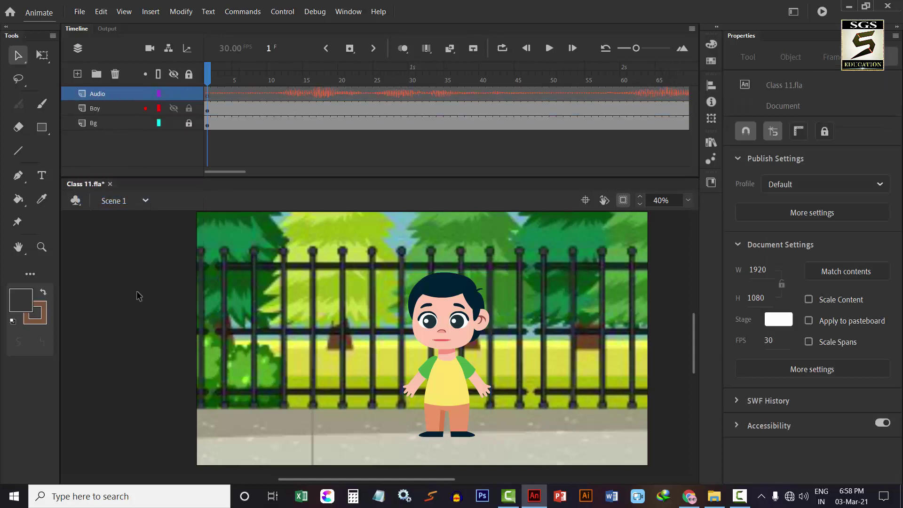
# Run the scene as a test movie and close the preview window.
pyautogui.hotkey('ctrl', 'Return')
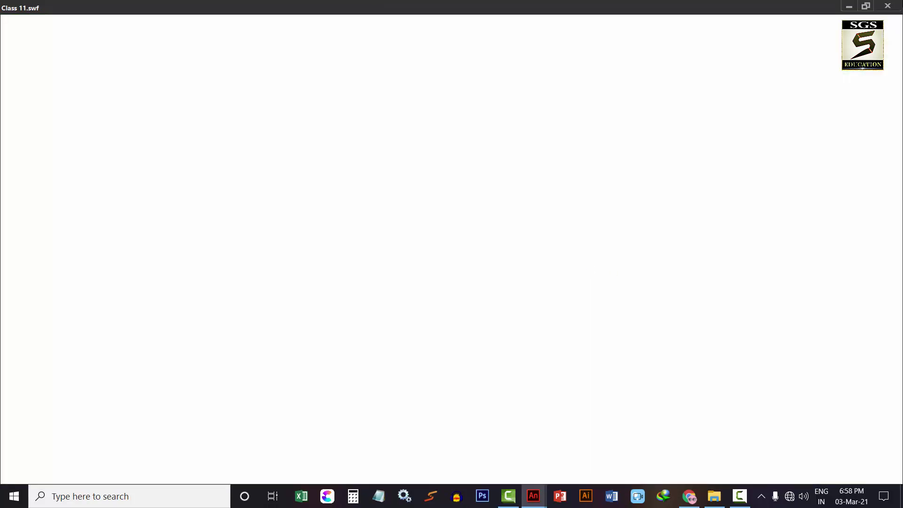
pyautogui.click(888, 6)
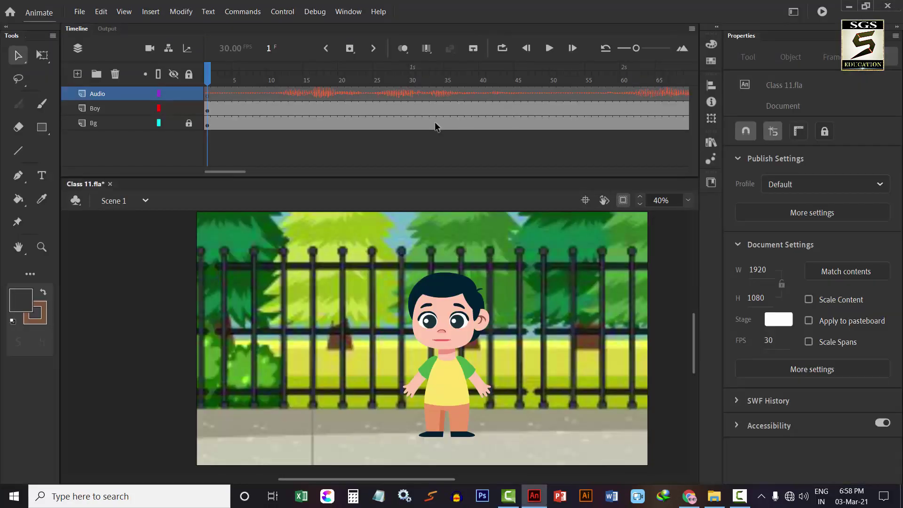
# Extend the Boy and Bg layers to frame 229, matching the end of the Audio layer.
pyautogui.moveTo(233, 172); pyautogui.dragTo(347, 170)
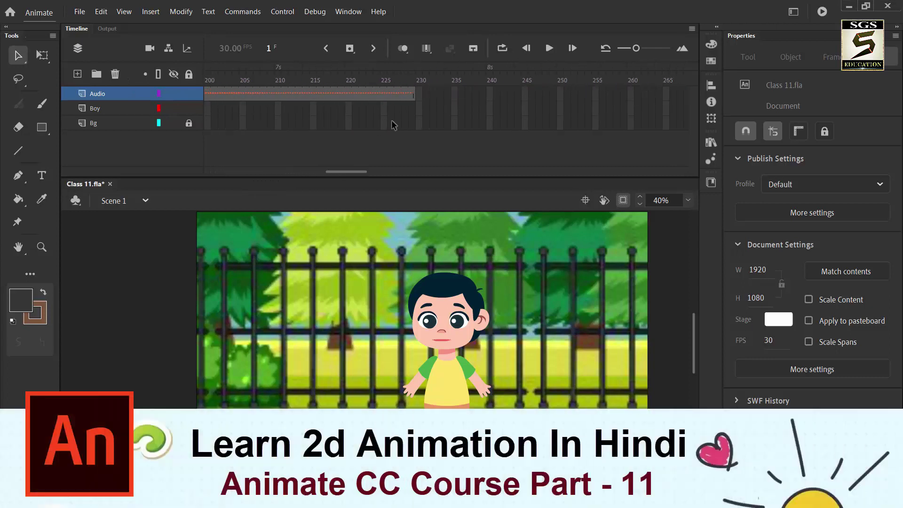
pyautogui.click(414, 115)
pyautogui.moveTo(415, 117); pyautogui.dragTo(405, 148)
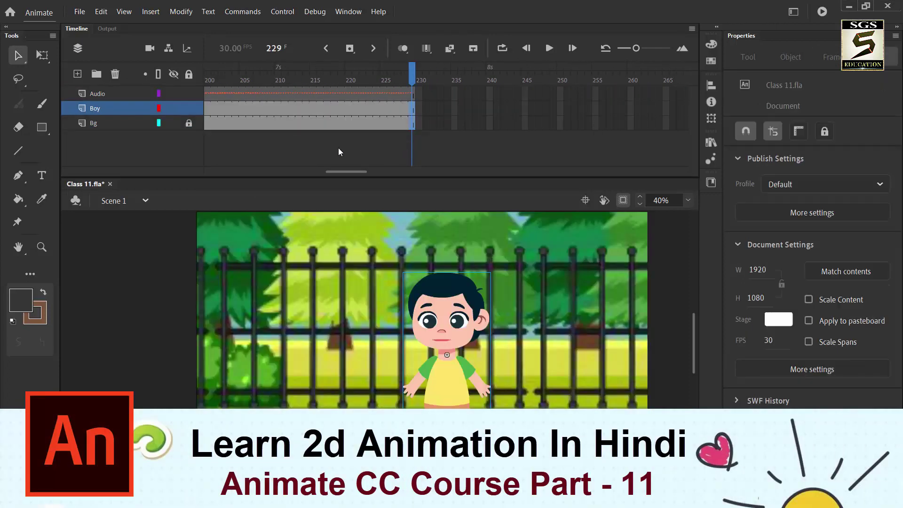
# Test the movie with the extended Boy and Bg layers and close its preview.
pyautogui.hotkey('ctrl', 'Return')
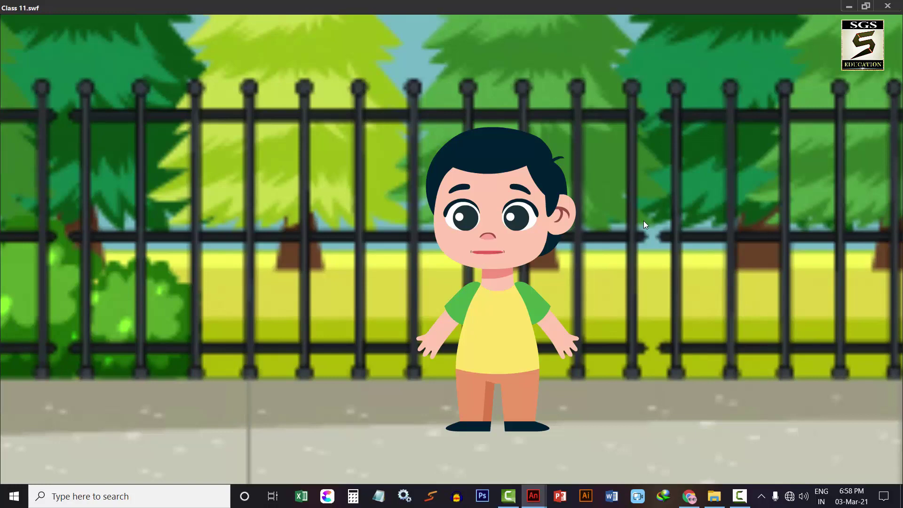
pyautogui.click(898, 4)
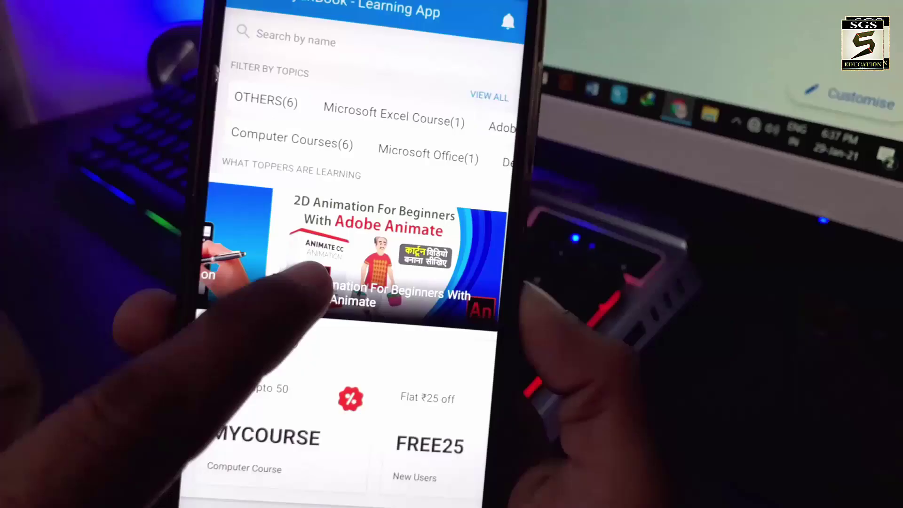
pyautogui.click(325, 320)
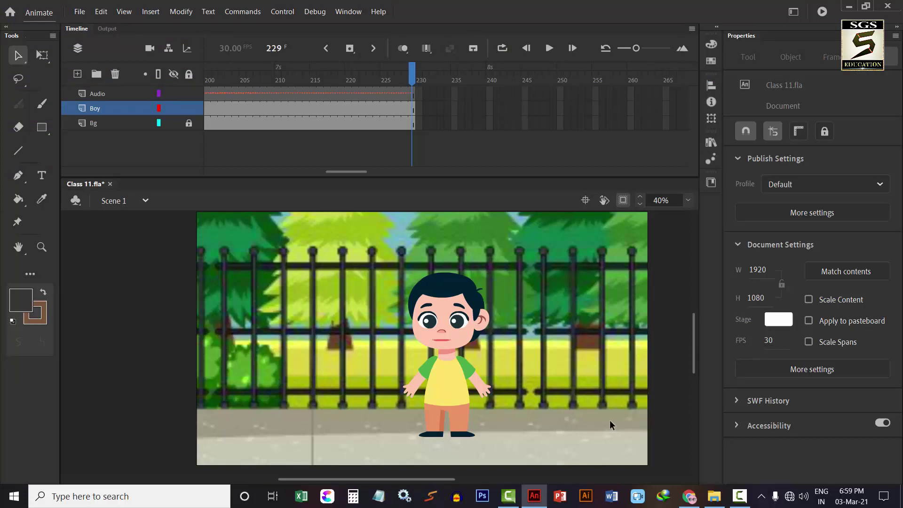
# Switch to Chrome and view the SGS EDUCATION channel page on YouTube.
pyautogui.click(689, 496)
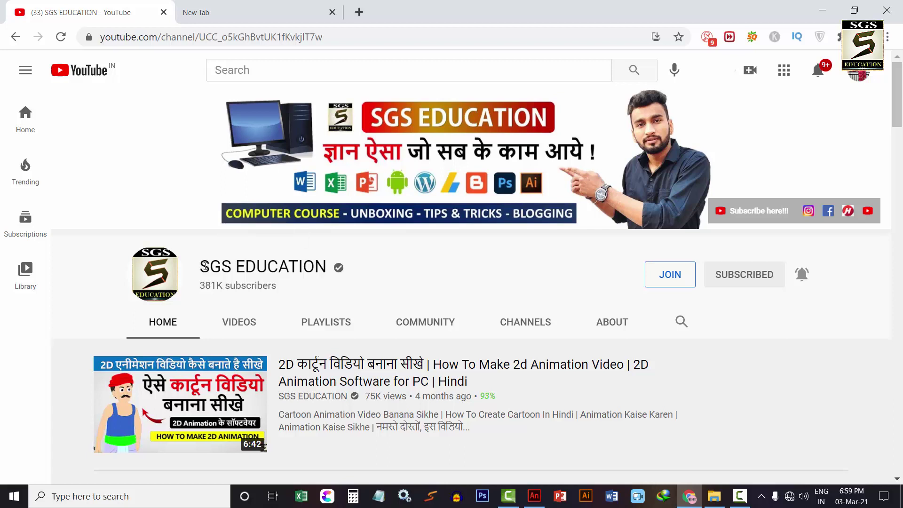
pyautogui.moveTo(200, 267); pyautogui.dragTo(332, 272)
pyautogui.click(493, 280)
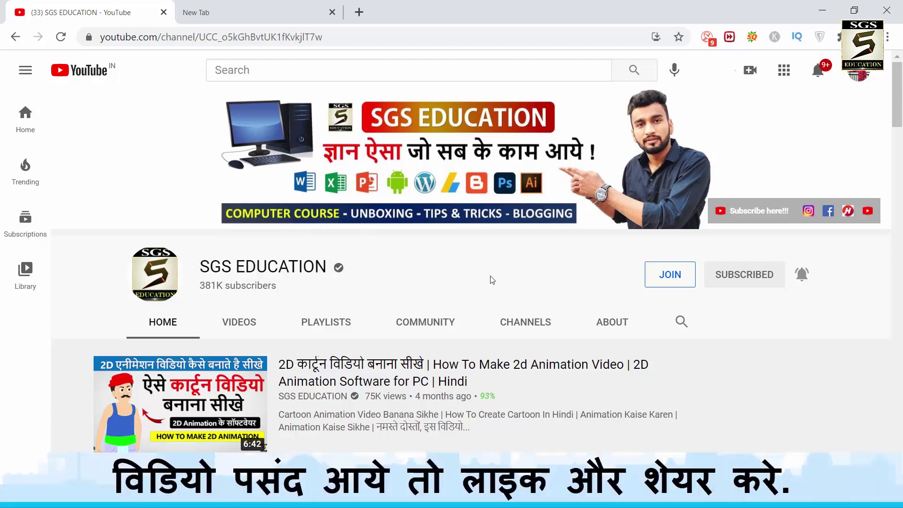